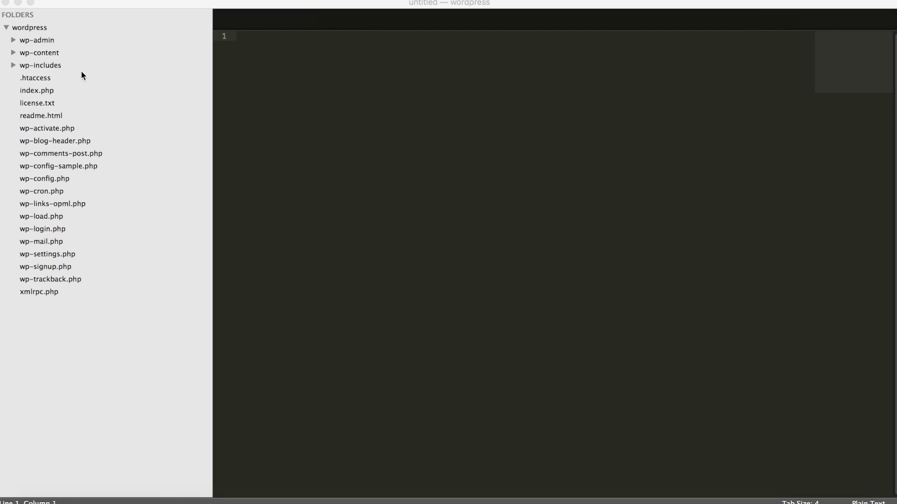
# - Expand wp-content, plugins and the woocommerce plugin folder in the sidebar
pyautogui.click(58, 54)
pyautogui.click(38, 79)
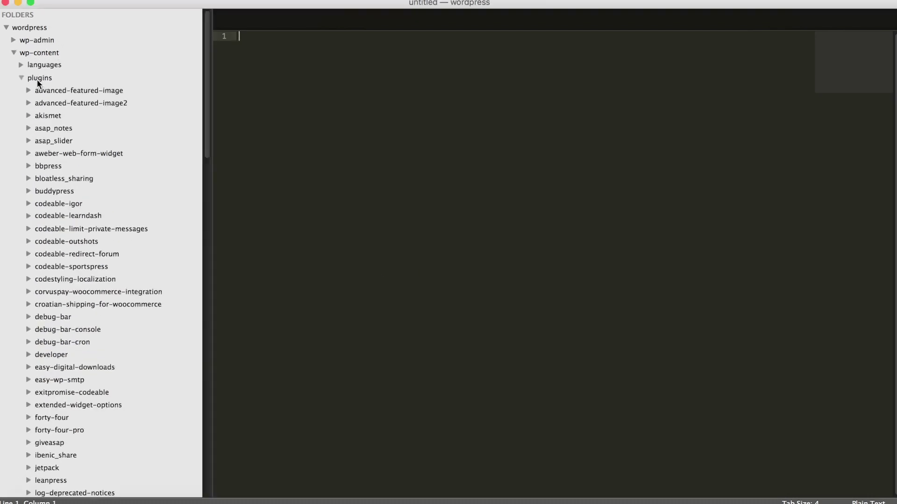
pyautogui.scroll(-5, 77, 276)
pyautogui.scroll(-3, 76, 275)
pyautogui.scroll(-5, 77, 276)
pyautogui.scroll(-5, 77, 275)
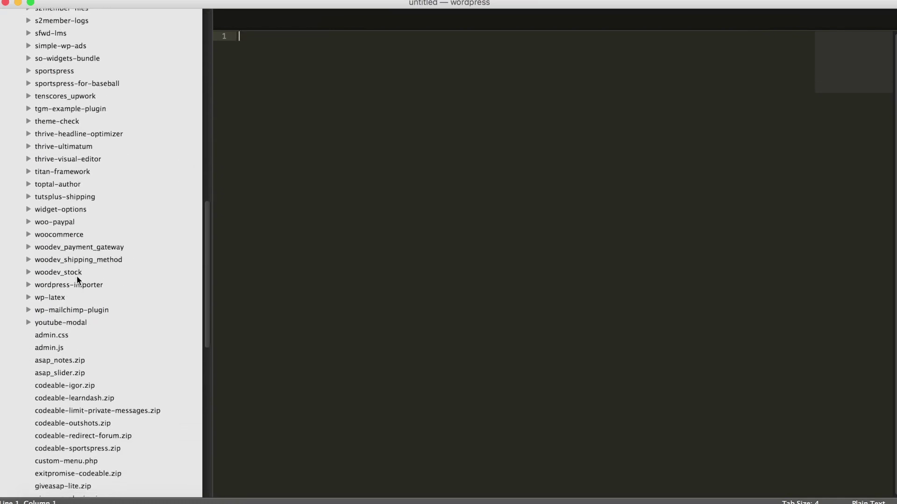
pyautogui.click(73, 228)
pyautogui.scroll(-3, 73, 220)
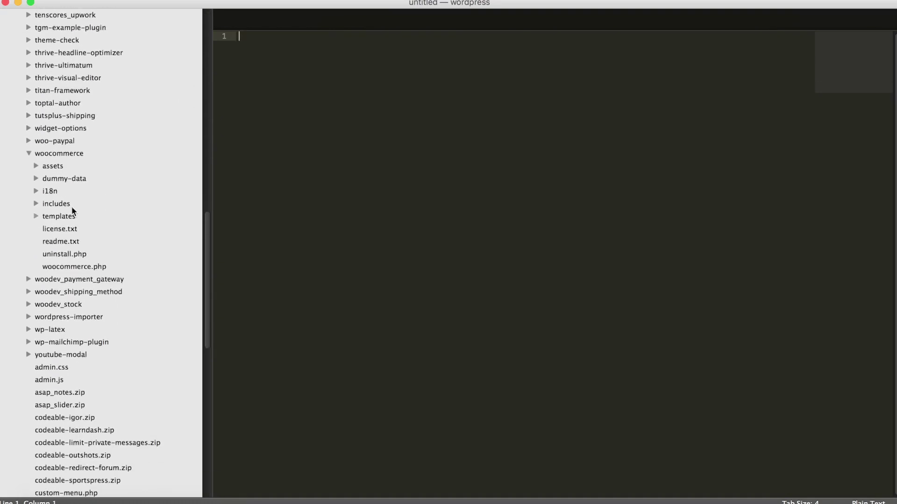
# - Expand WooCommerce's includes folder and open class-wc-product-variation.php
pyautogui.click(58, 204)
pyautogui.scroll(-4, 102, 299)
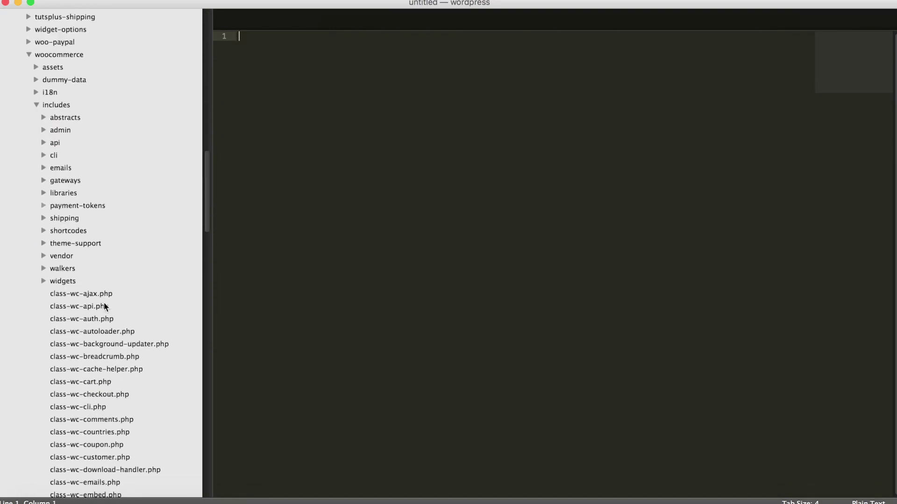
pyautogui.scroll(-4, 105, 267)
pyautogui.scroll(-4, 106, 268)
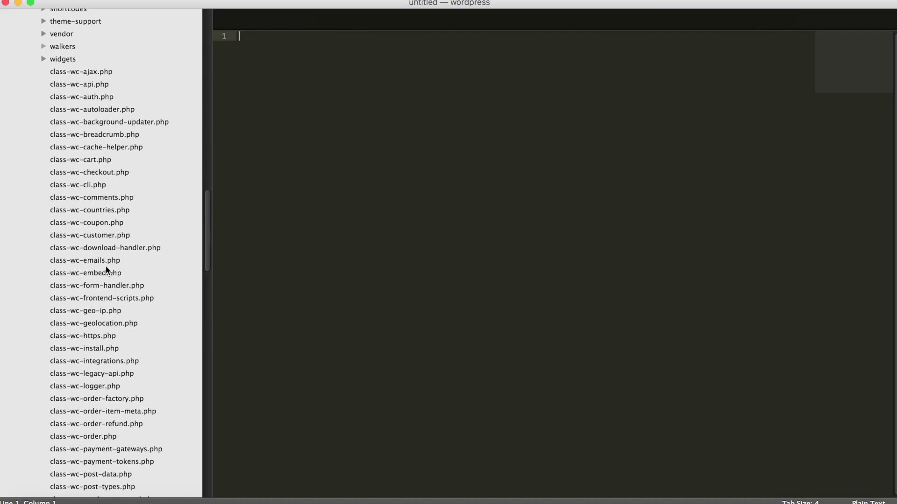
pyautogui.scroll(-2, 106, 270)
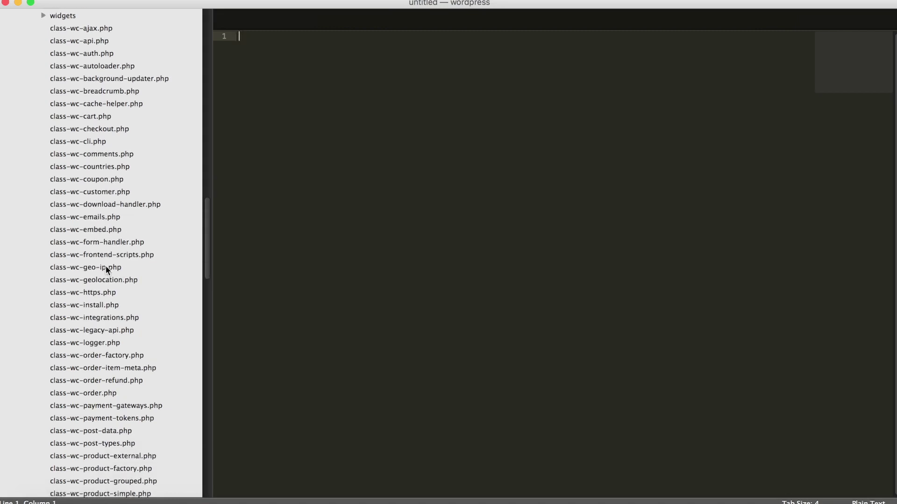
pyautogui.scroll(-3, 106, 266)
pyautogui.scroll(-2, 107, 266)
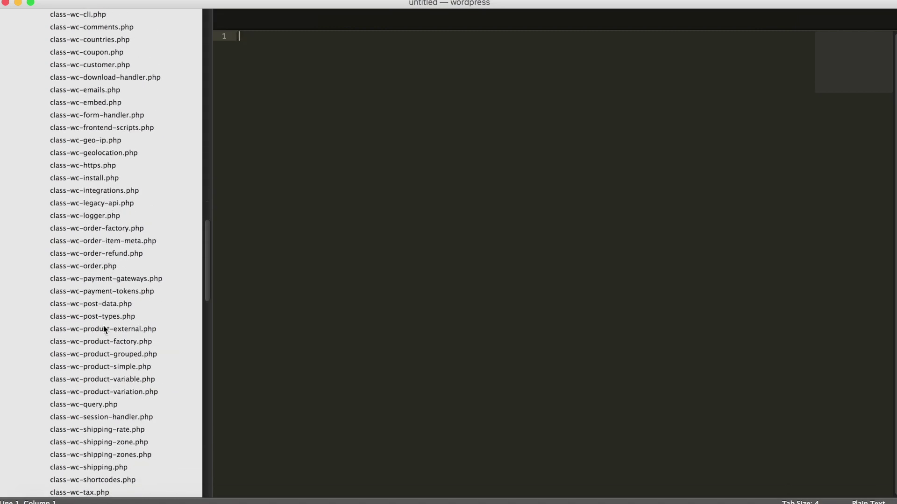
pyautogui.click(97, 383)
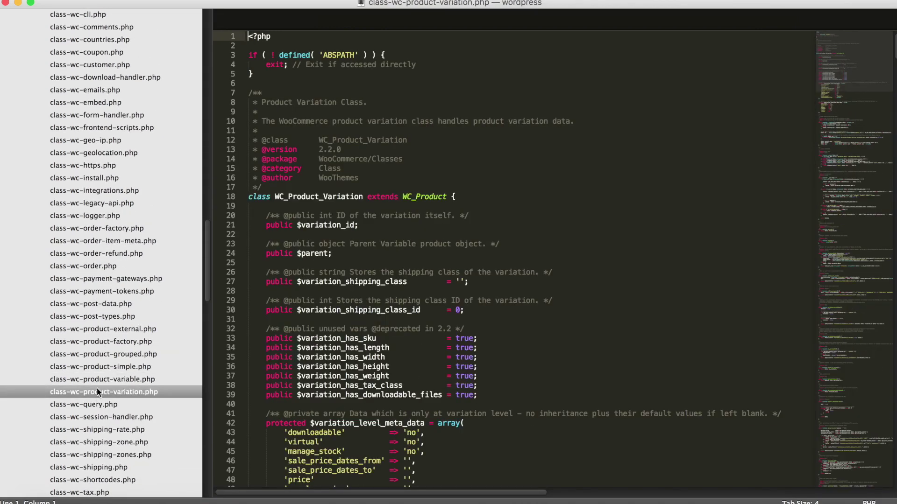
# - Step through the variable, grouped and external product class files, scrolling the external one
pyautogui.click(98, 384)
pyautogui.click(100, 358)
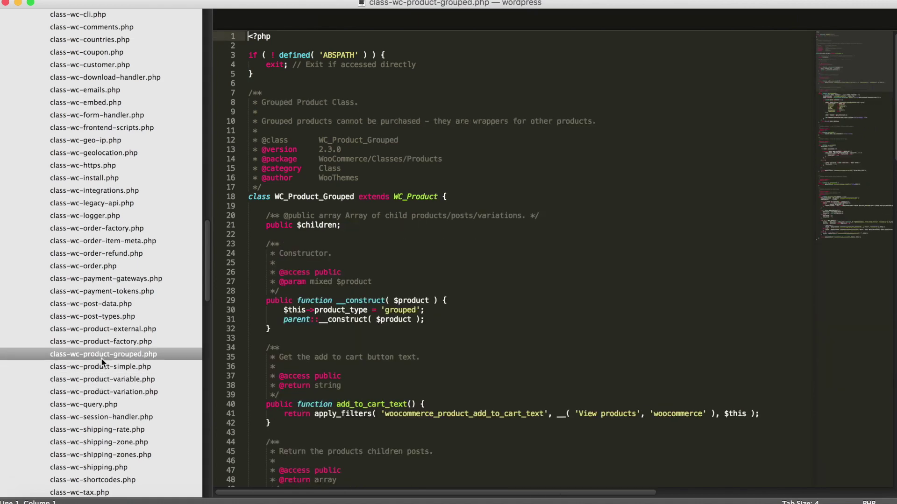
pyautogui.click(107, 330)
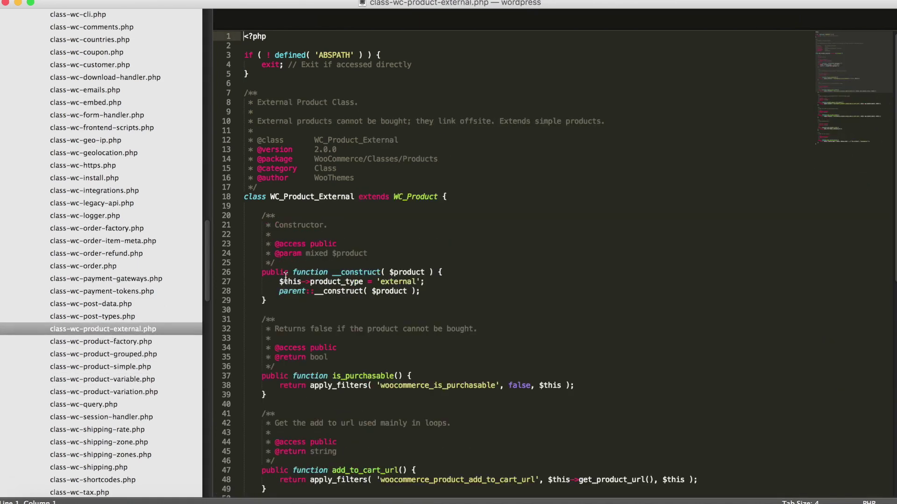
pyautogui.scroll(-2, 285, 277)
pyautogui.scroll(-2, 286, 277)
pyautogui.scroll(-2, 285, 277)
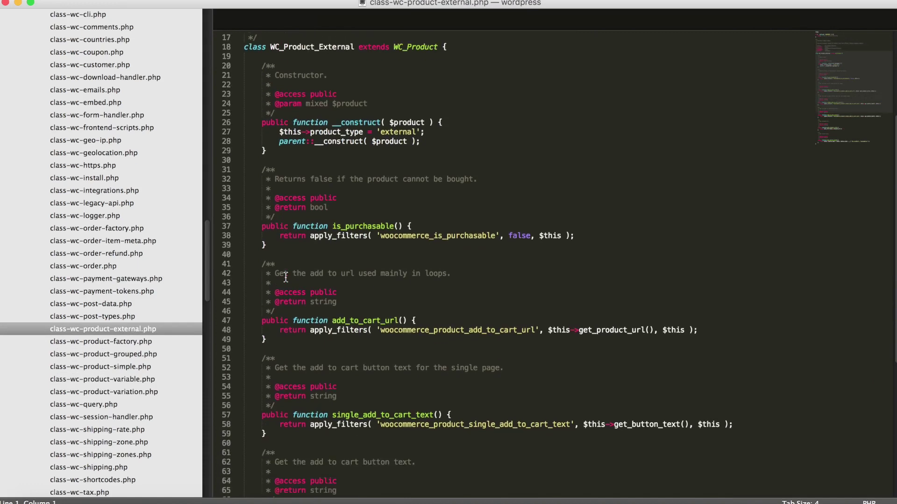
pyautogui.scroll(5, 285, 277)
pyautogui.scroll(1, 285, 277)
pyautogui.scroll(-1, 285, 277)
# - Highlight the apply_filters calls in the external product file, then open class-wc-product-factory.php
pyautogui.scroll(-3, 285, 277)
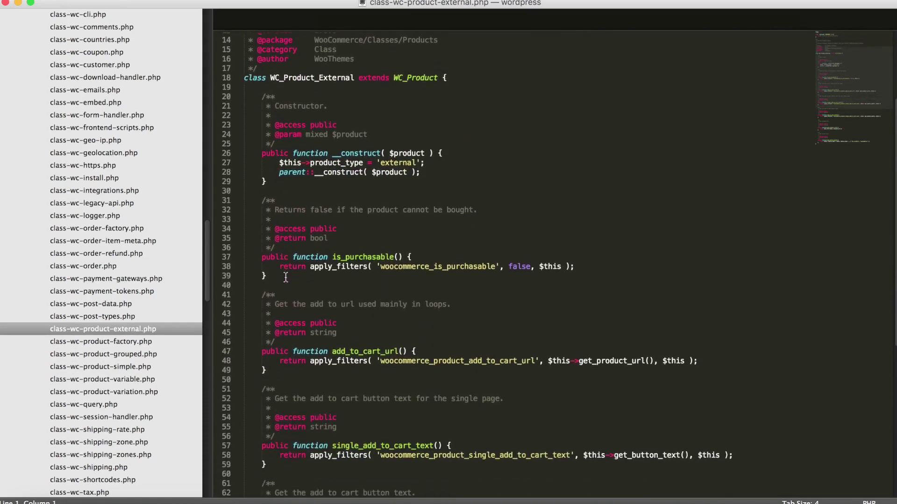
pyautogui.scroll(-3, 286, 277)
pyautogui.scroll(-3, 286, 277)
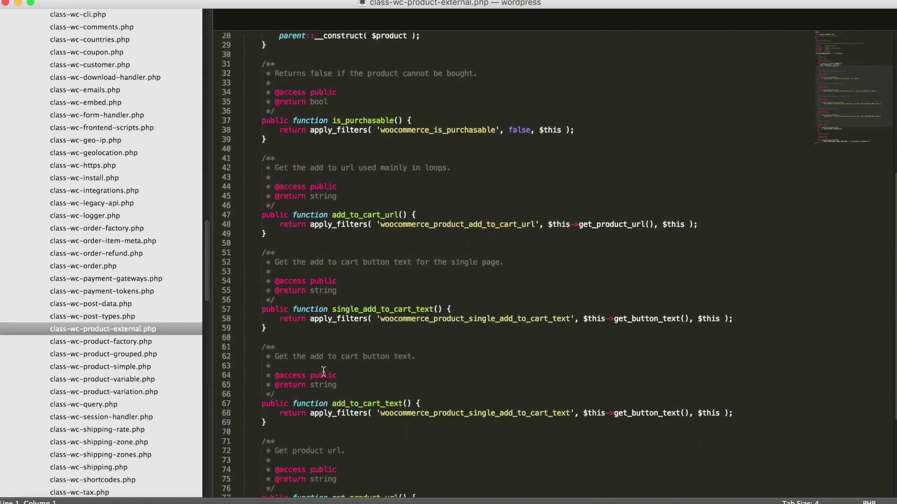
pyautogui.scroll(-5, 304, 276)
pyautogui.scroll(-1, 304, 276)
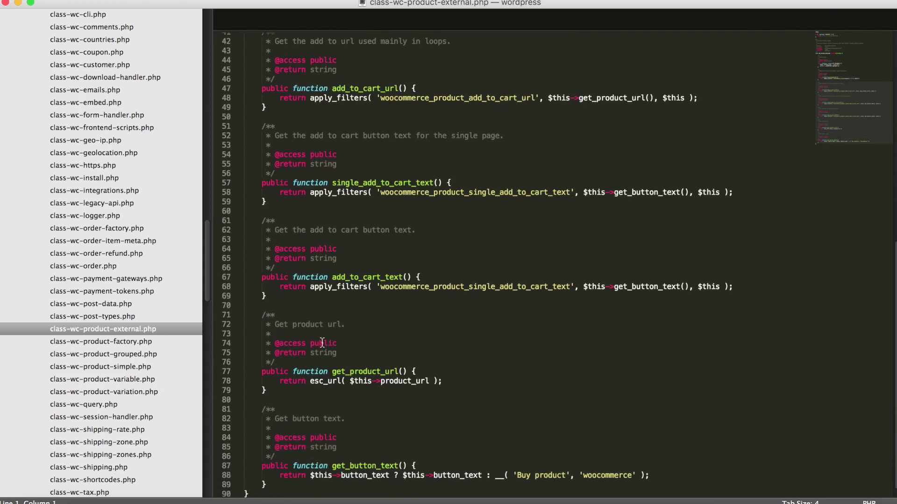
pyautogui.scroll(-1, 322, 344)
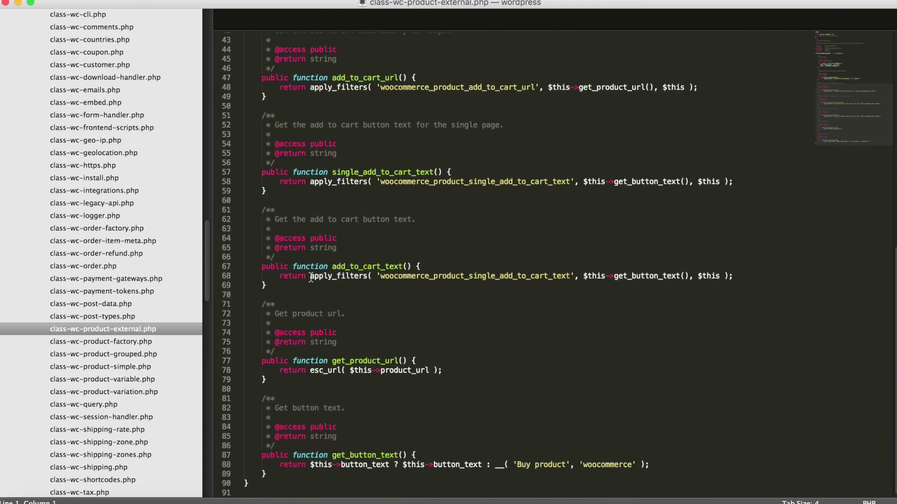
pyautogui.moveTo(310, 279); pyautogui.dragTo(378, 278)
pyautogui.doubleClick(346, 182)
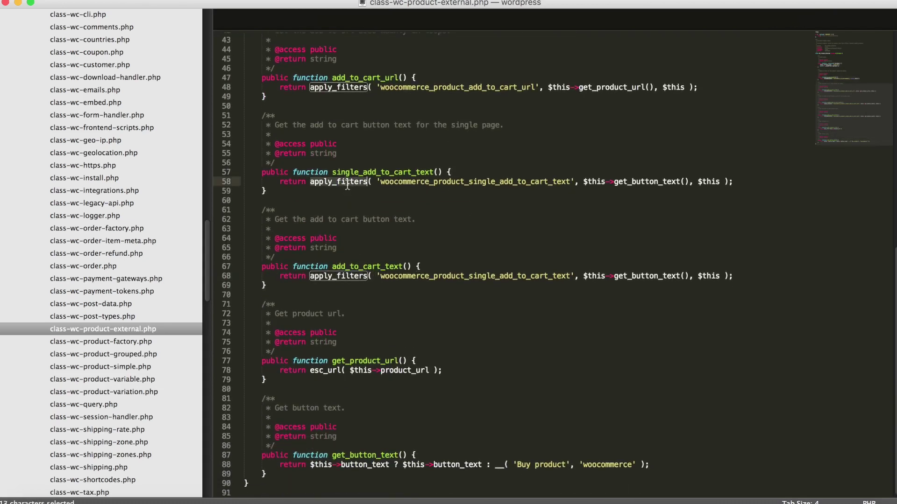
pyautogui.click(164, 346)
# - Scroll through class-wc-product-factory.php to review the WC_Product_Factory class
pyautogui.scroll(-6, 292, 356)
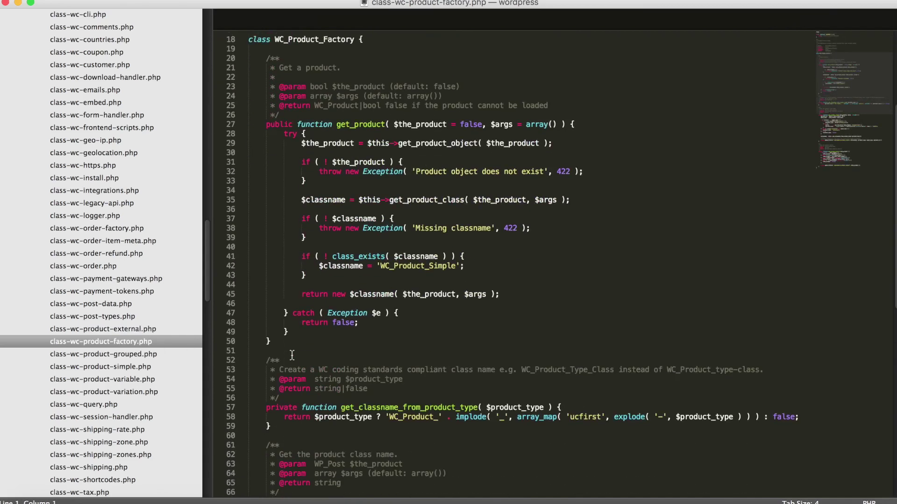
pyautogui.scroll(-1, 292, 356)
pyautogui.scroll(-8, 292, 356)
pyautogui.scroll(-2, 292, 356)
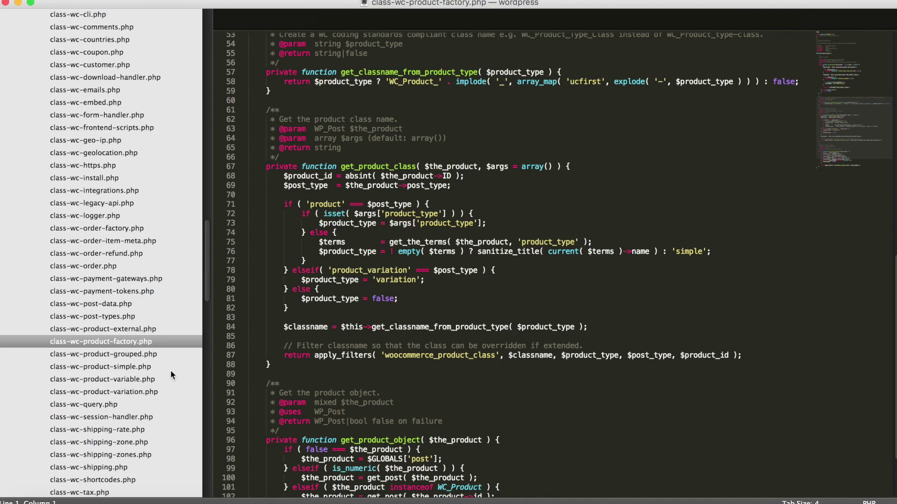
# - Compare the simple, grouped and variable product classes, ending on class-wc-product-simple.php
pyautogui.click(153, 355)
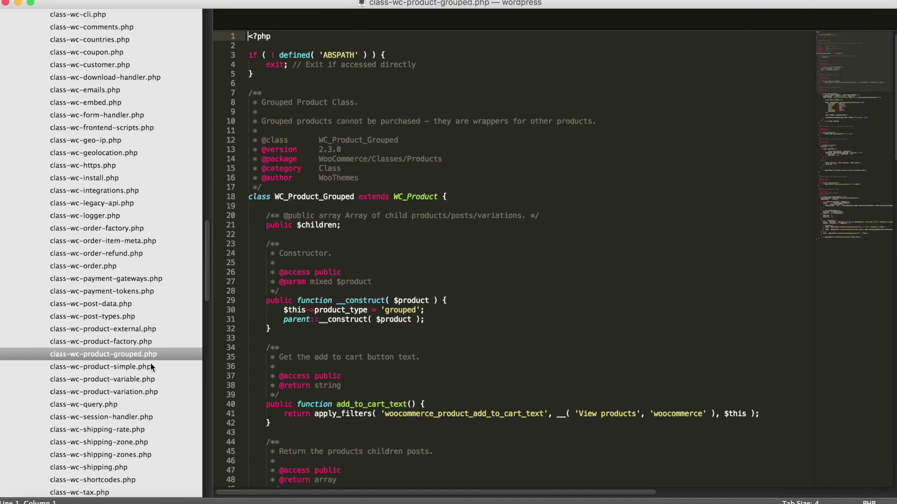
pyautogui.click(112, 330)
pyautogui.click(109, 353)
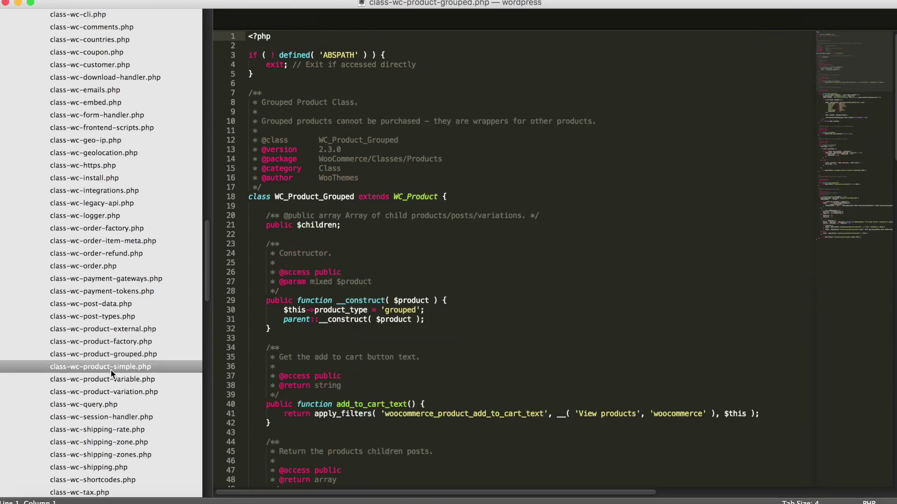
pyautogui.click(113, 391)
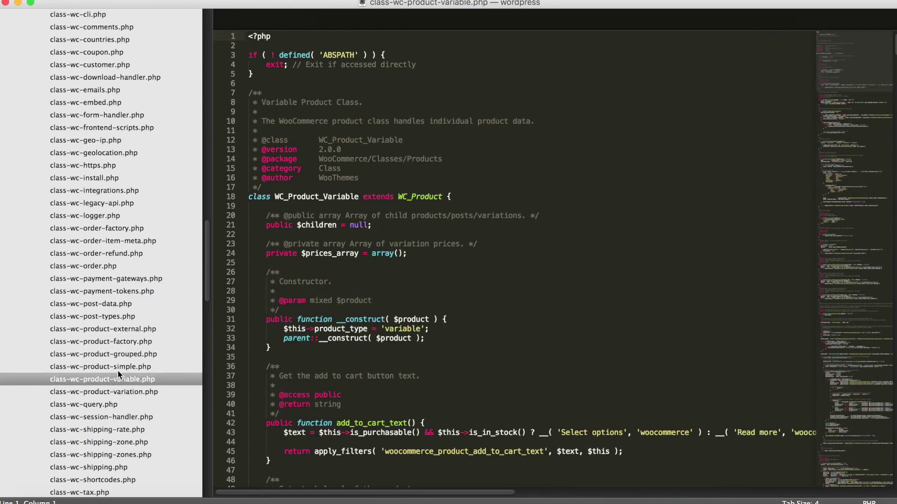
pyautogui.click(119, 369)
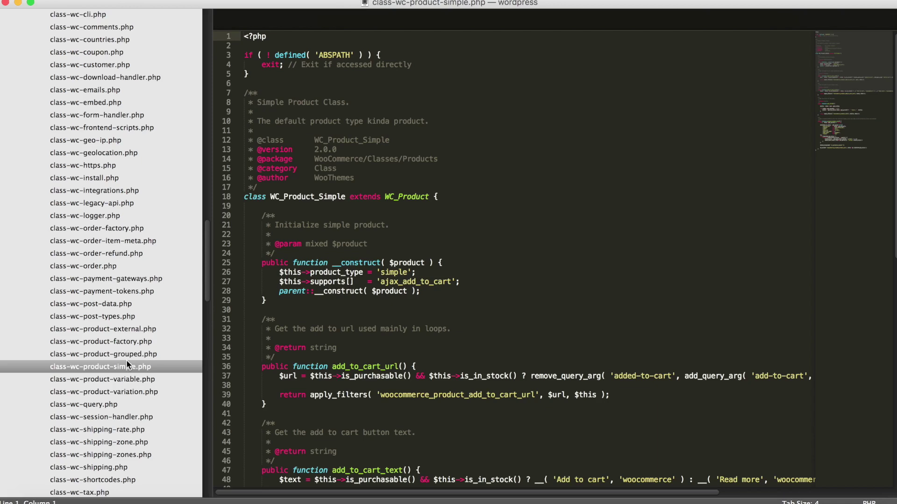
pyautogui.scroll(6, 127, 364)
pyautogui.scroll(4, 127, 364)
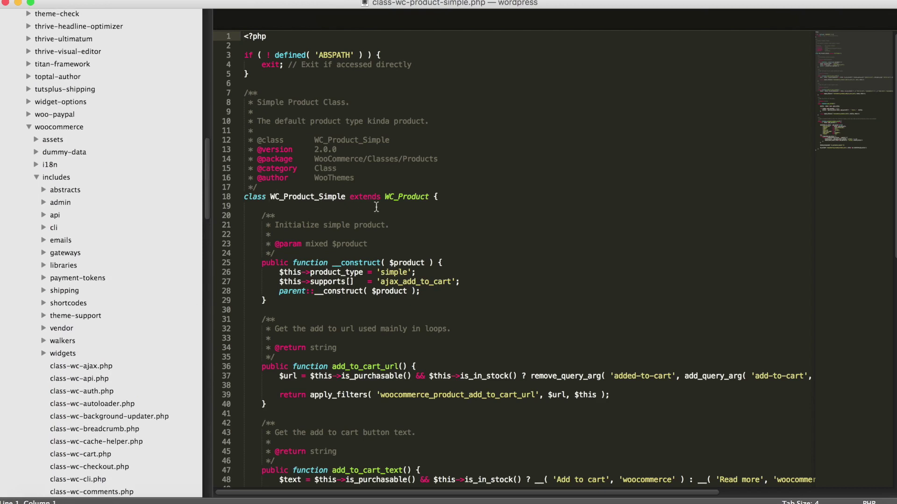
# - Select the parent class WC_Product, then open abstracts/abstract-wc-product.php
pyautogui.moveTo(385, 197); pyautogui.dragTo(429, 197)
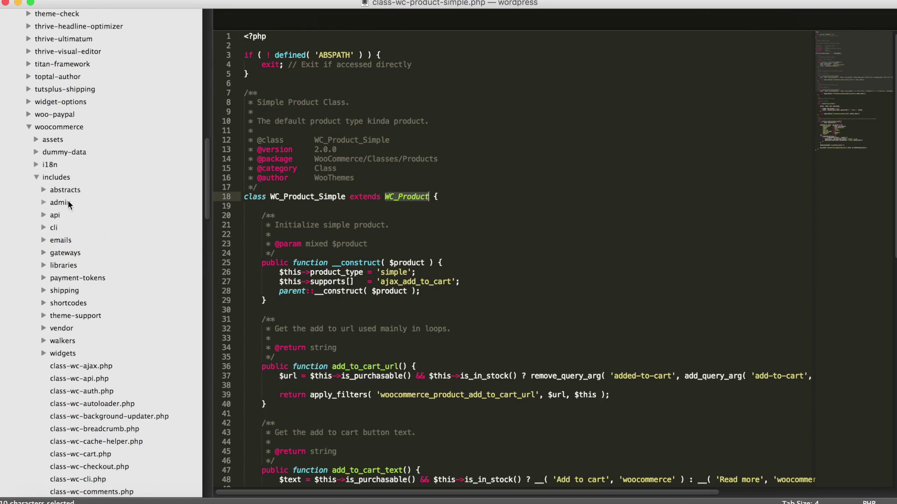
pyautogui.click(60, 190)
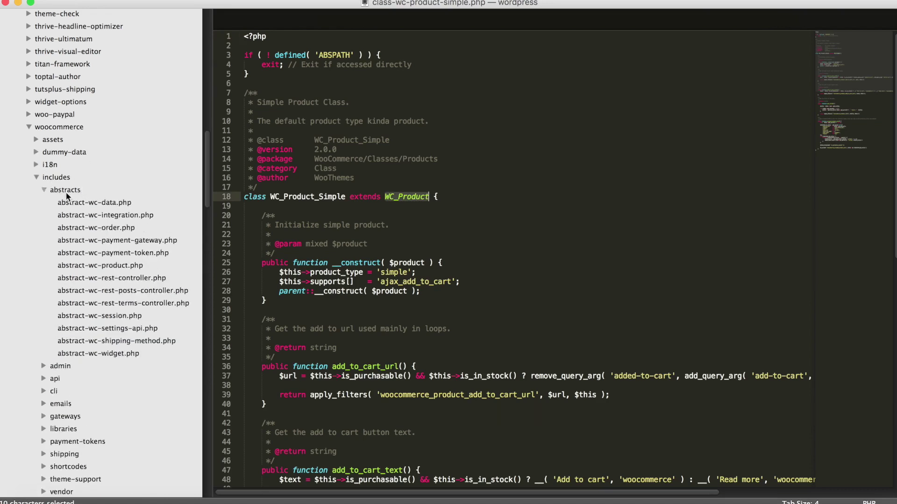
pyautogui.click(84, 264)
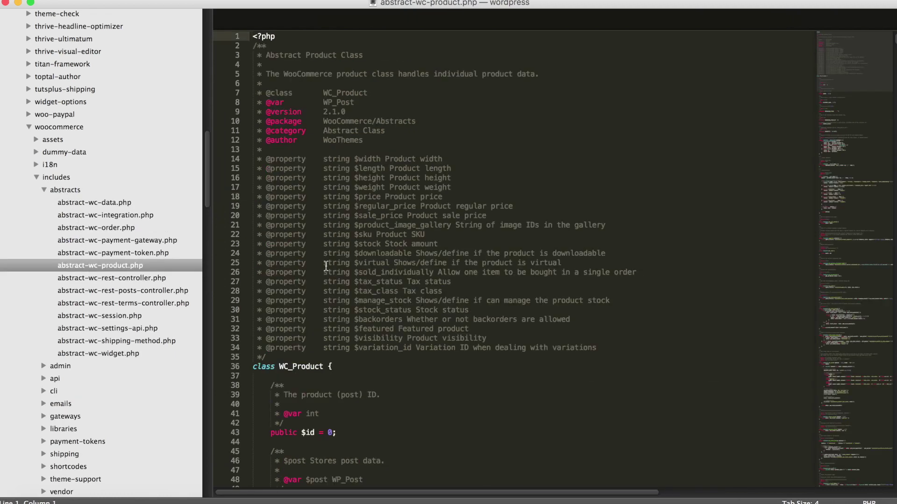
pyautogui.scroll(-4, 326, 266)
pyautogui.scroll(-4, 326, 266)
pyautogui.scroll(-2, 326, 267)
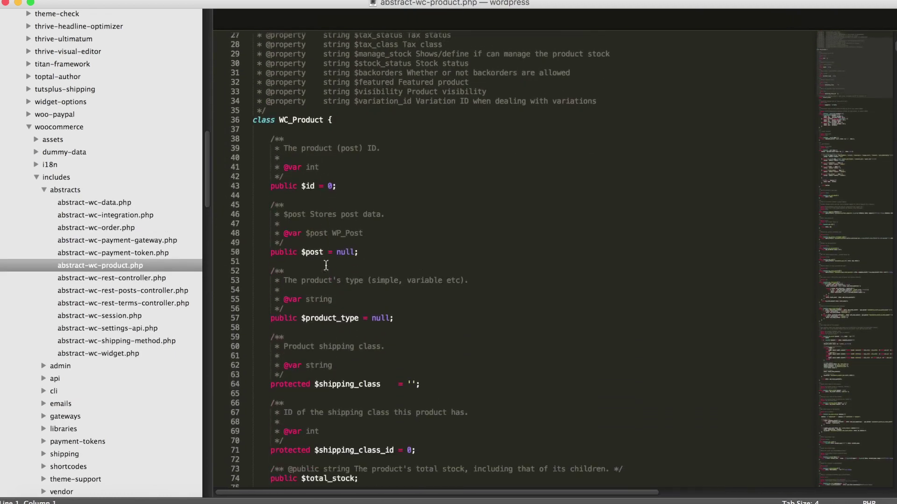
pyautogui.scroll(-1, 326, 266)
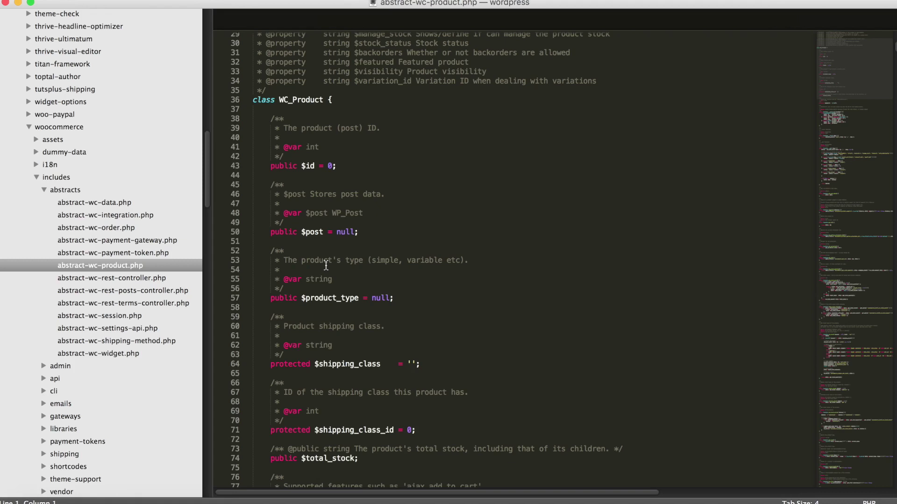
# - Scroll to get_stock_quantity() and highlight the woocommerce_get_stock_quantity filter name
pyautogui.scroll(-2, 326, 266)
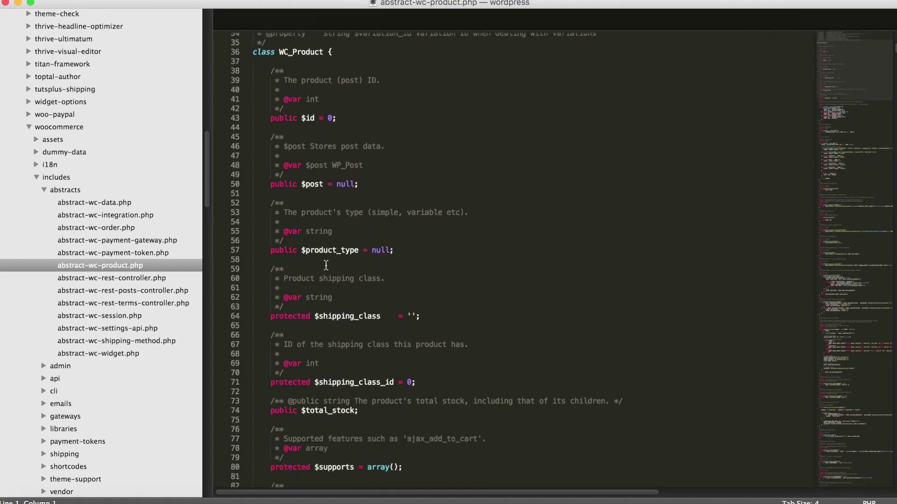
pyautogui.scroll(-5, 326, 266)
pyautogui.scroll(-5, 326, 266)
pyautogui.scroll(-3, 326, 266)
pyautogui.scroll(-1, 326, 266)
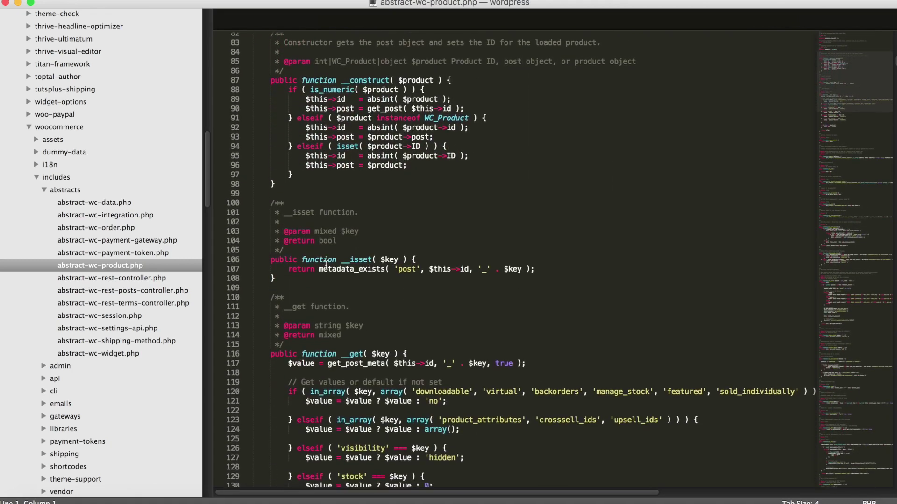
pyautogui.scroll(-3, 326, 266)
pyautogui.scroll(-4, 326, 266)
pyautogui.scroll(-8, 326, 266)
pyautogui.scroll(-3, 326, 266)
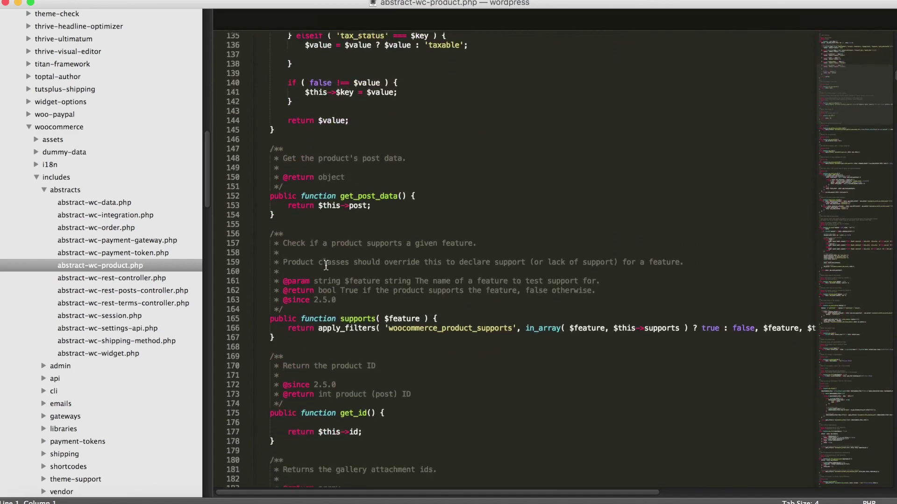
pyautogui.scroll(-2, 326, 266)
pyautogui.scroll(-6, 326, 265)
pyautogui.scroll(-2, 326, 266)
pyautogui.scroll(-3, 326, 266)
pyautogui.scroll(-4, 326, 266)
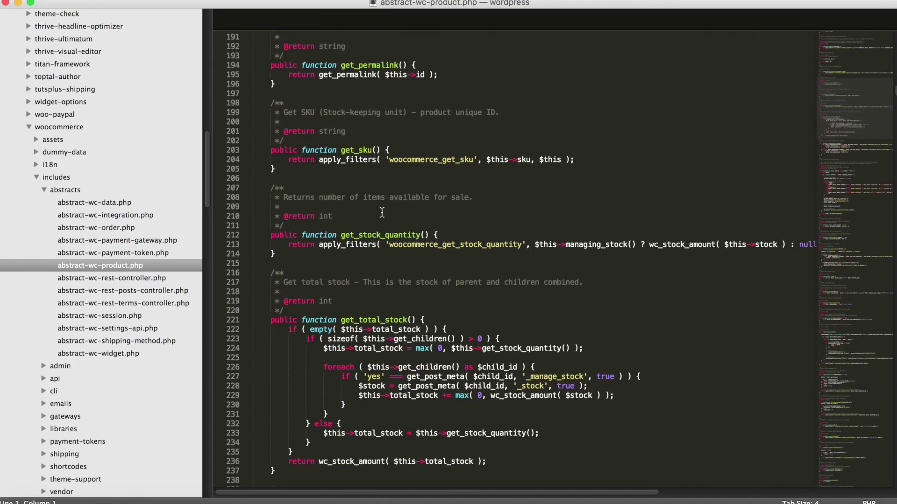
pyautogui.doubleClick(403, 244)
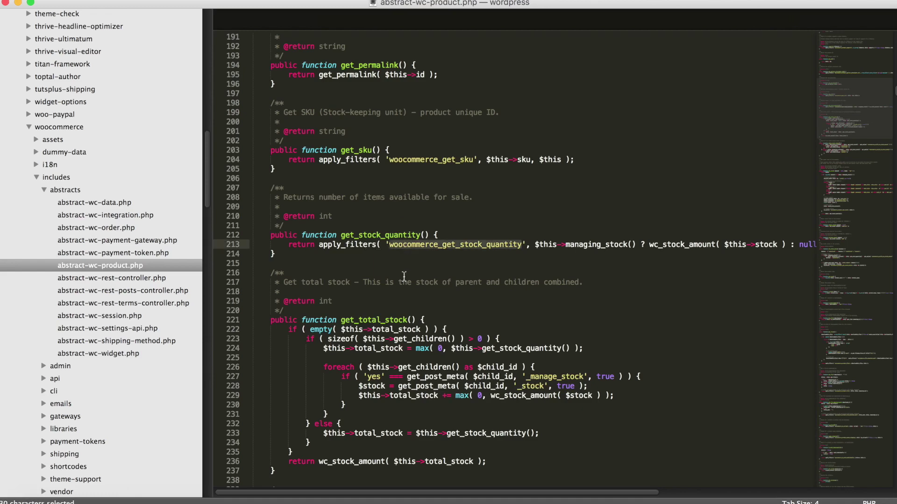
pyautogui.scroll(-2, 403, 276)
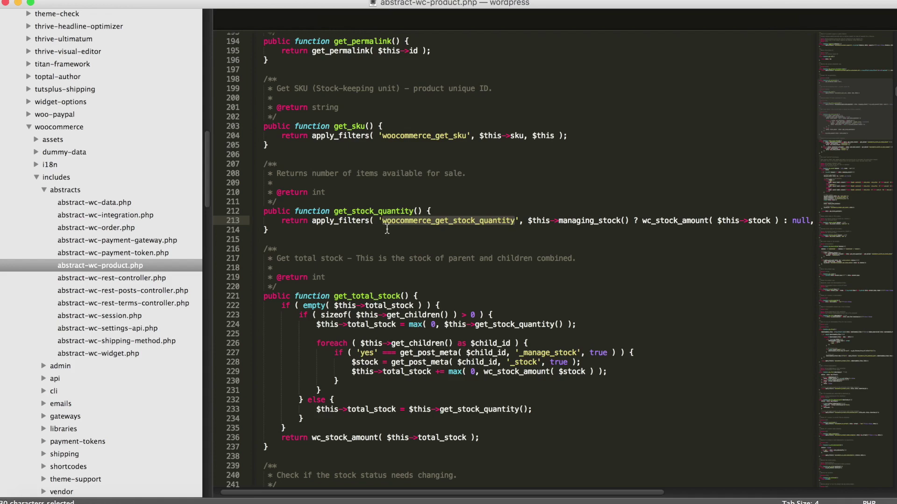
# - Collapse woocommerce, expand woodev_stock and open woodev_stock.php
pyautogui.click(58, 126)
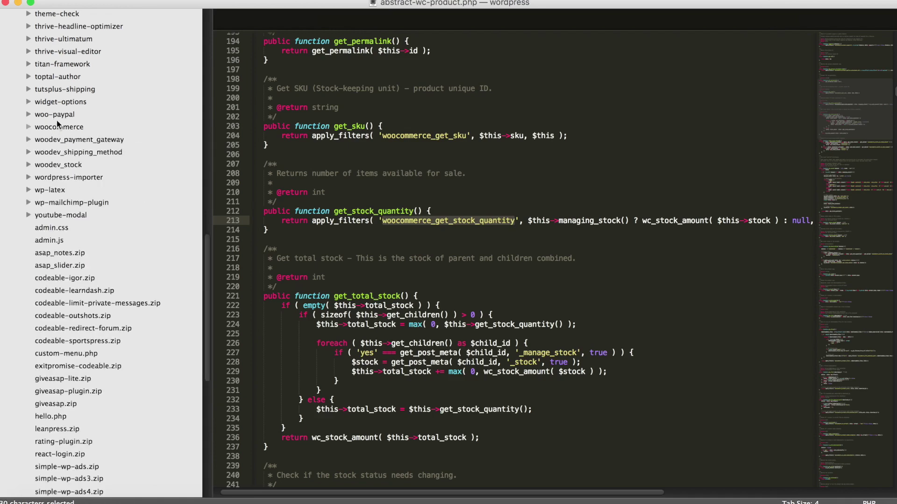
pyautogui.click(63, 164)
pyautogui.click(56, 191)
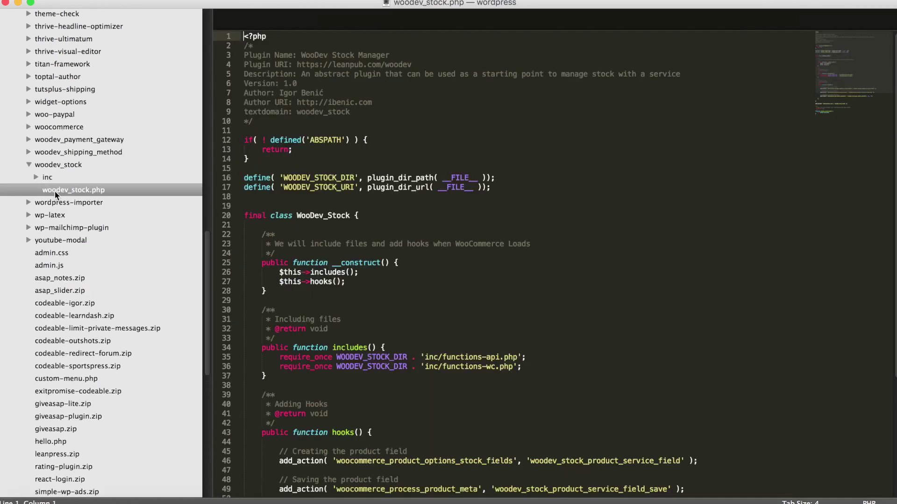
pyautogui.scroll(-4, 332, 306)
pyautogui.scroll(-2, 333, 306)
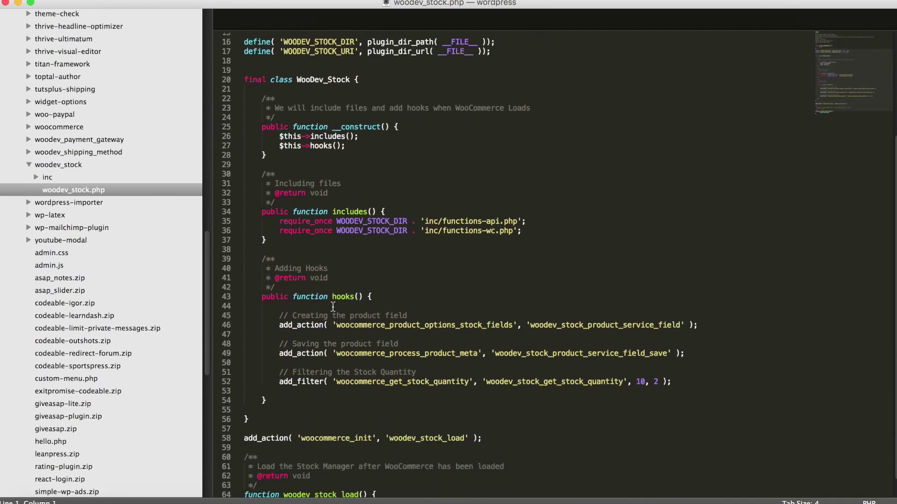
pyautogui.scroll(-1, 336, 332)
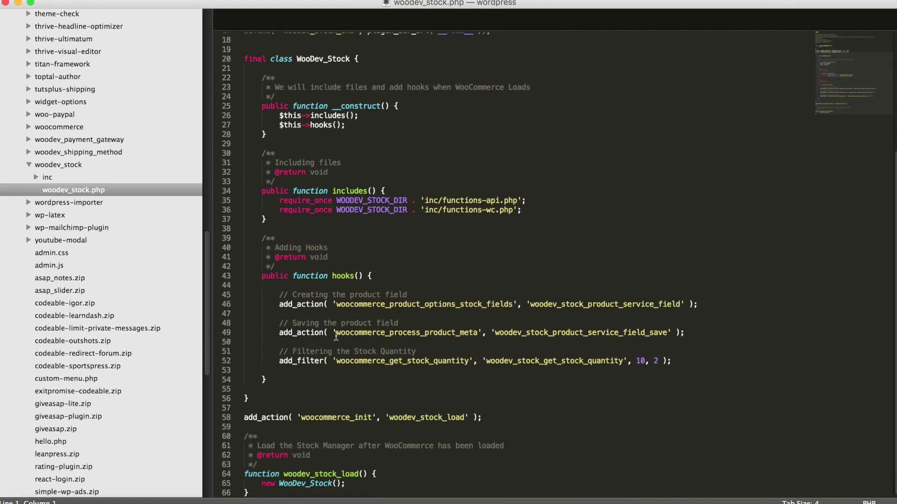
pyautogui.scroll(1, 336, 336)
pyautogui.scroll(2, 336, 336)
pyautogui.scroll(5, 336, 337)
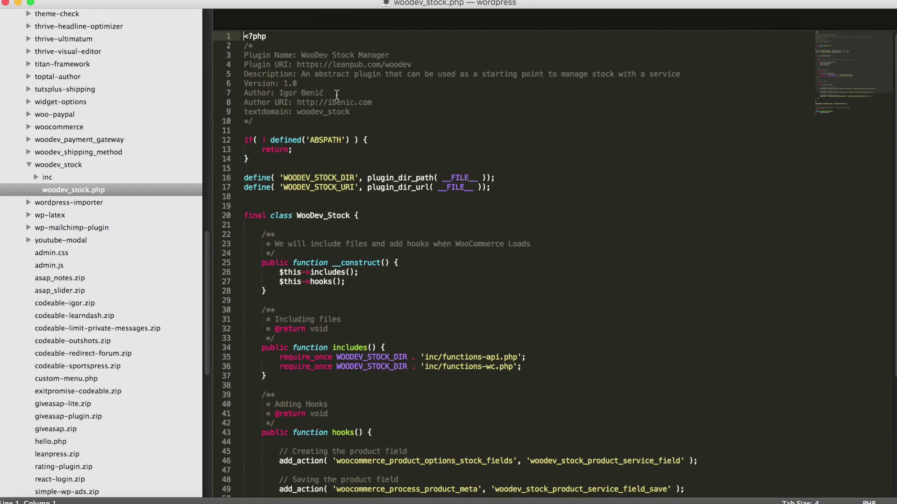
# - Select the plugin URL on line 4, then scroll down to the class and its hooks method
pyautogui.click(298, 65)
pyautogui.moveTo(299, 66); pyautogui.dragTo(448, 67)
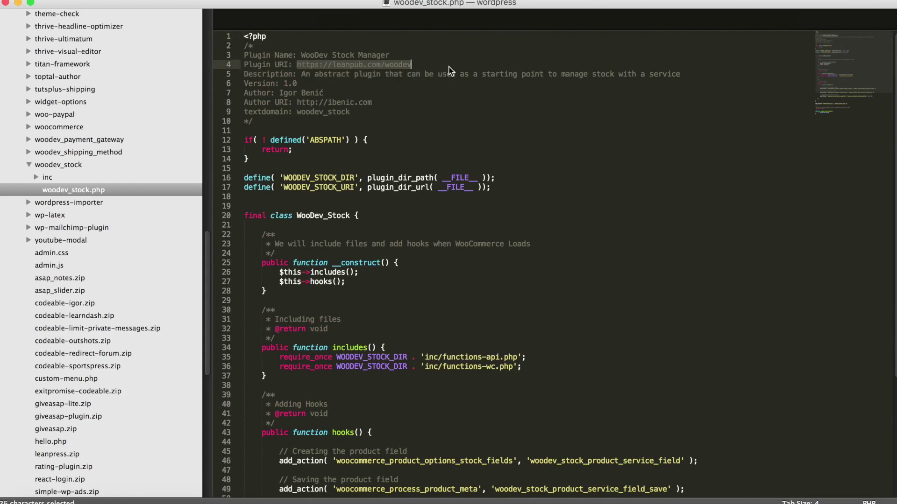
pyautogui.scroll(-3, 372, 176)
pyautogui.scroll(-2, 372, 176)
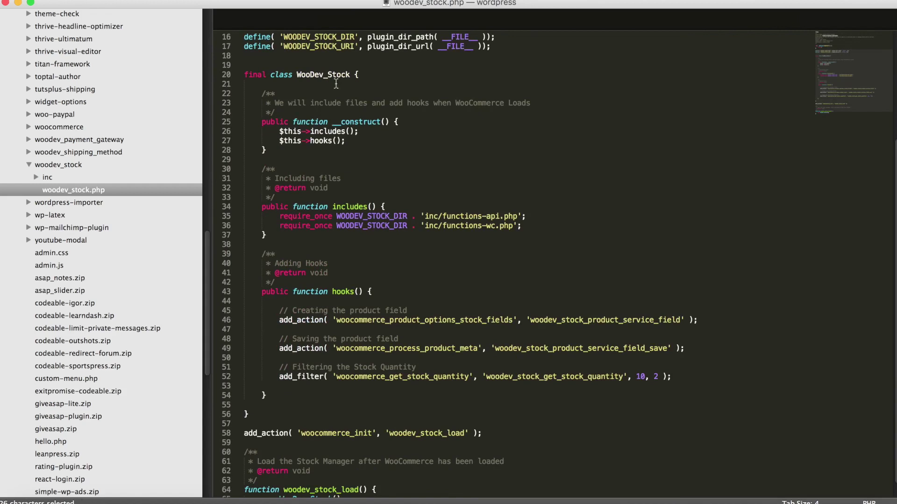
pyautogui.scroll(-1, 329, 271)
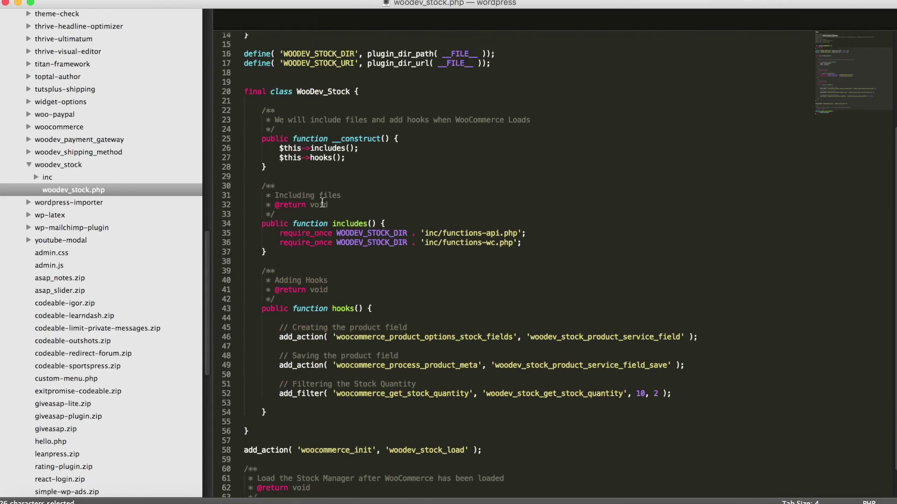
pyautogui.scroll(-2, 320, 222)
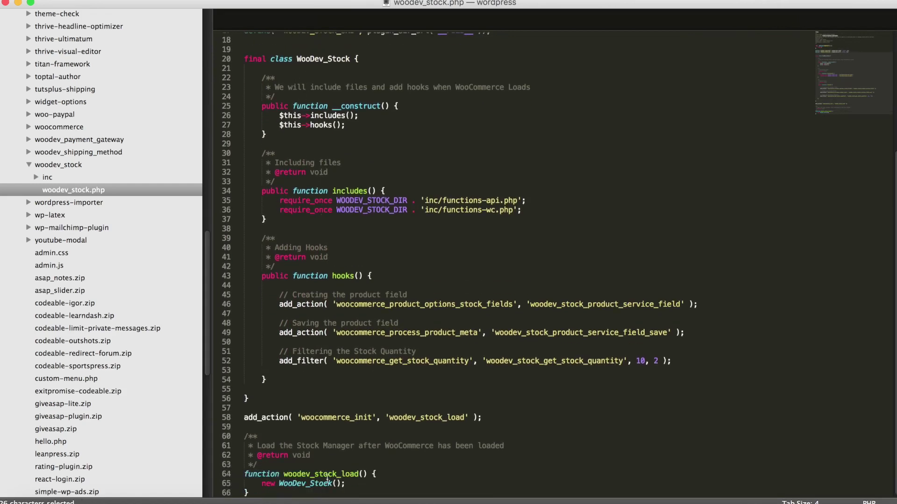
pyautogui.doubleClick(319, 417)
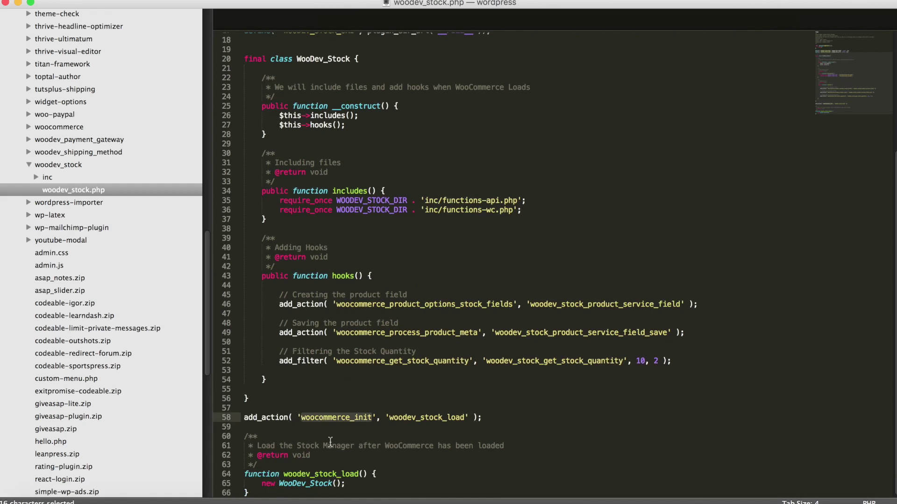
pyautogui.scroll(1, 342, 425)
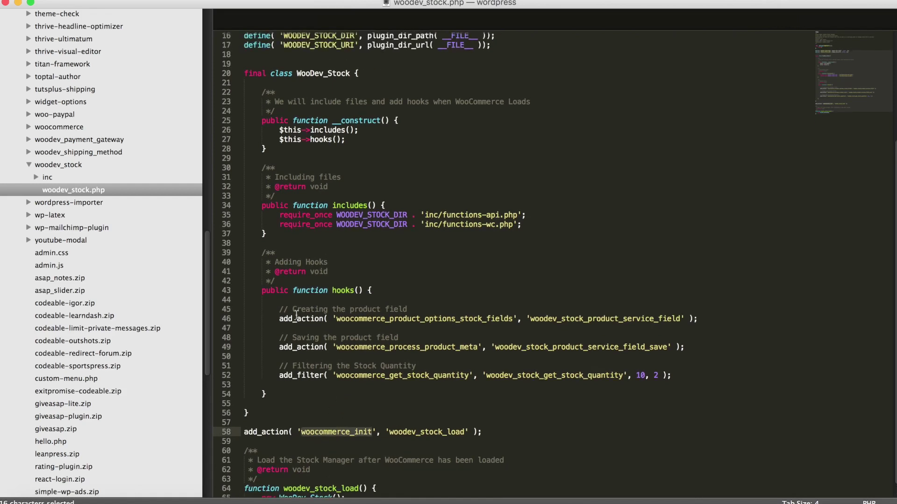
pyautogui.moveTo(281, 309)
pyautogui.mouseDown()
pyautogui.moveTo(551, 329)
pyautogui.moveTo(571, 392)
pyautogui.mouseUp()
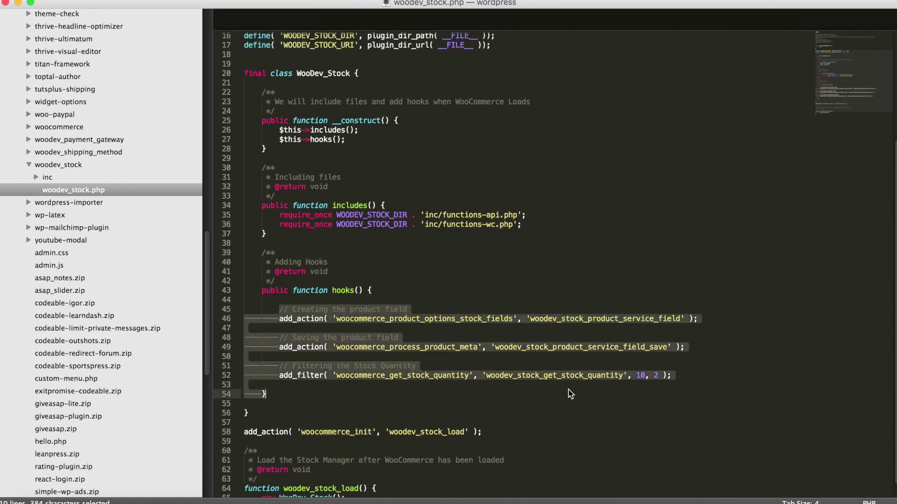
pyautogui.click(454, 389)
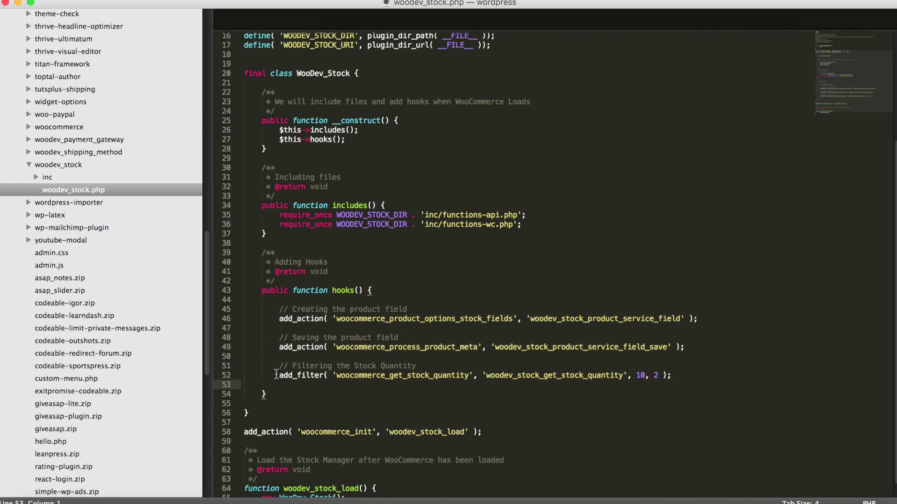
pyautogui.moveTo(278, 375); pyautogui.dragTo(676, 380)
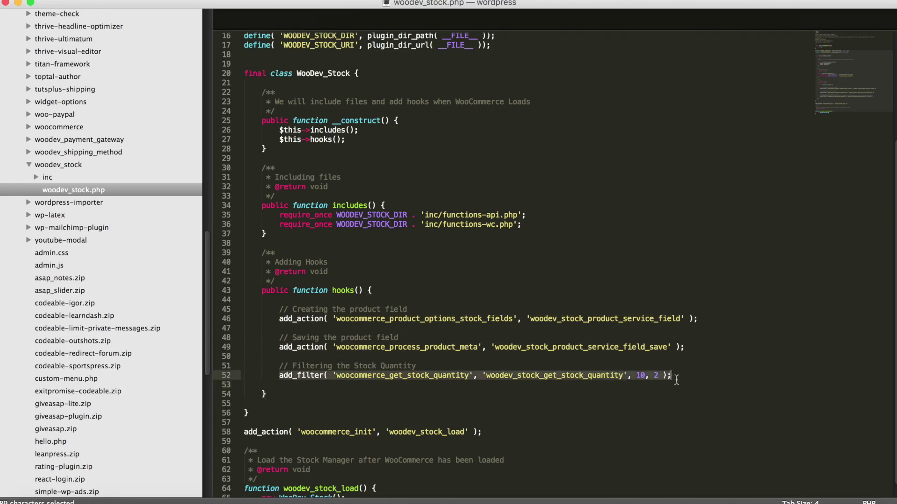
pyautogui.doubleClick(376, 378)
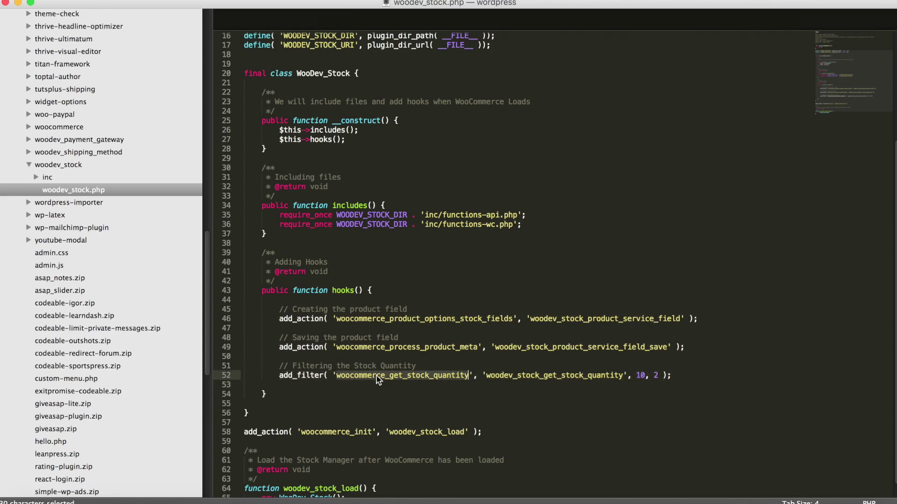
pyautogui.click(519, 383)
pyautogui.doubleClick(517, 377)
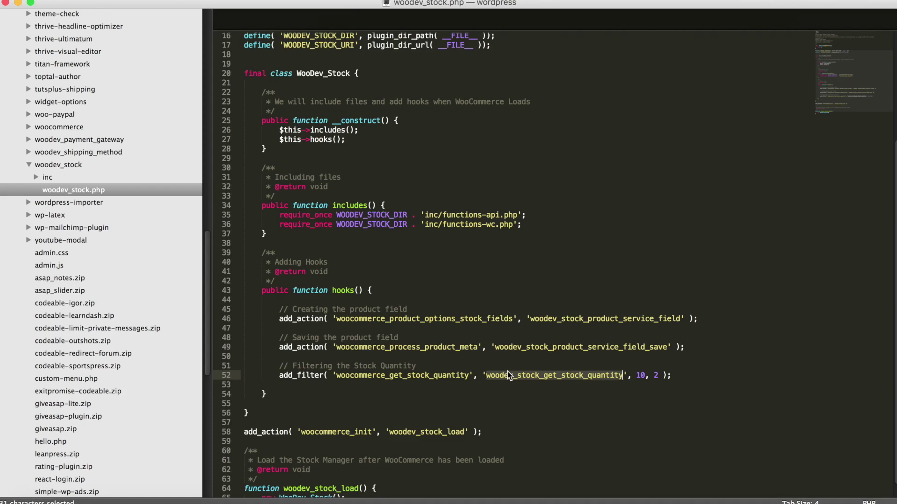
pyautogui.doubleClick(402, 319)
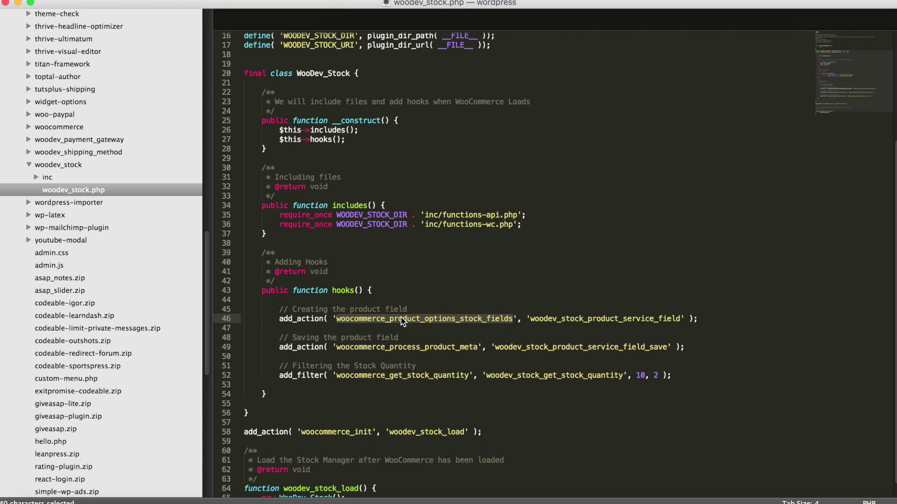
pyautogui.scroll(3, 401, 322)
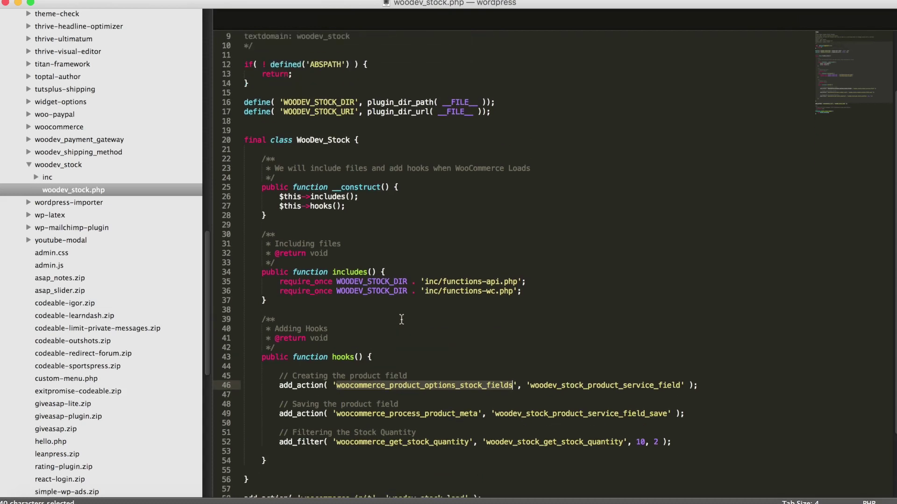
pyautogui.scroll(-4, 486, 289)
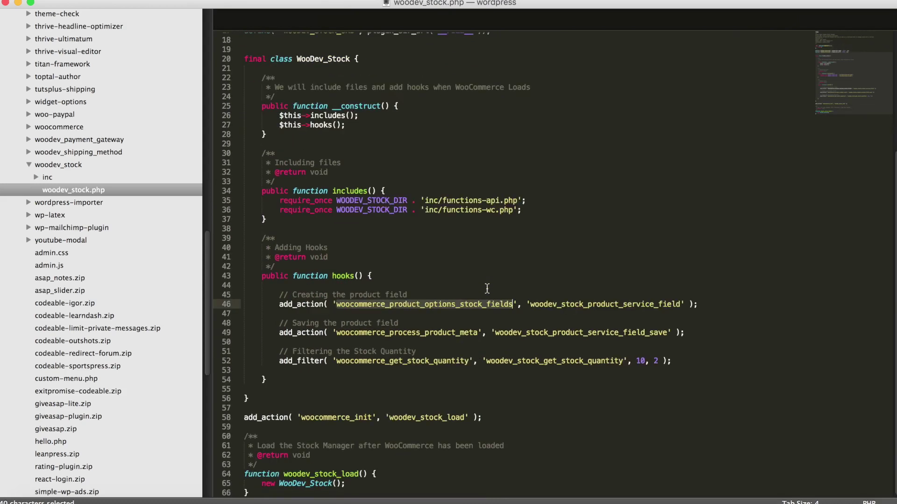
pyautogui.scroll(5, 486, 289)
pyautogui.scroll(-1, 487, 285)
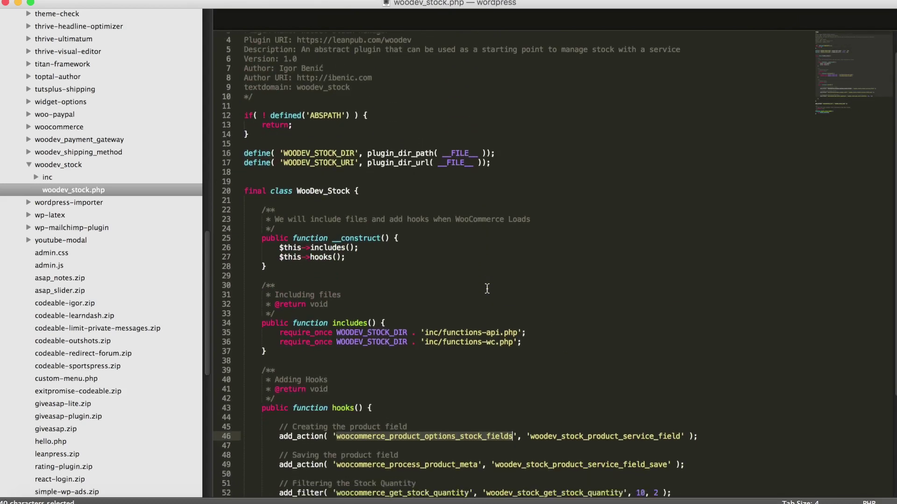
pyautogui.scroll(-2, 487, 280)
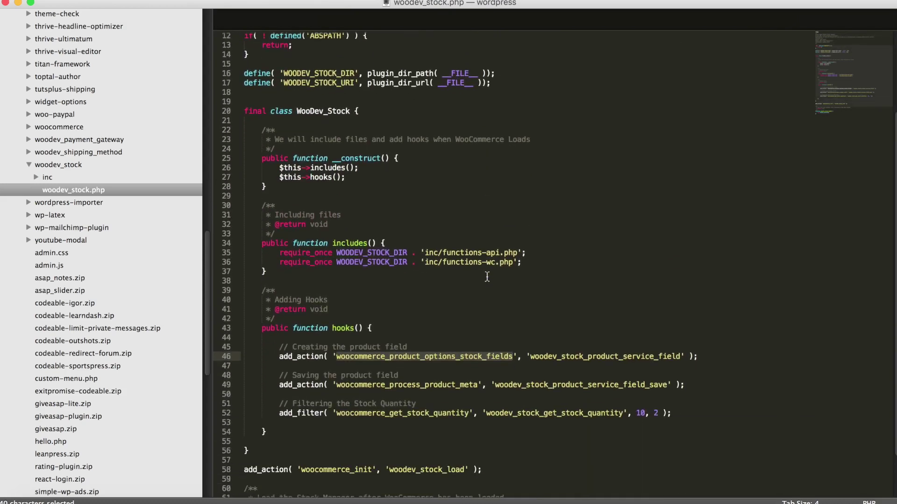
pyautogui.doubleClick(428, 414)
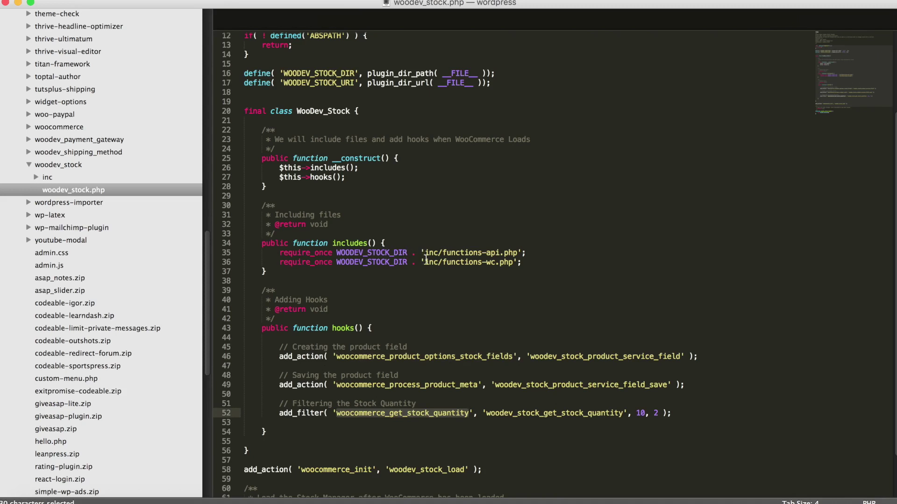
pyautogui.moveTo(425, 262)
pyautogui.mouseDown()
pyautogui.moveTo(540, 255)
pyautogui.moveTo(524, 262)
pyautogui.mouseUp()
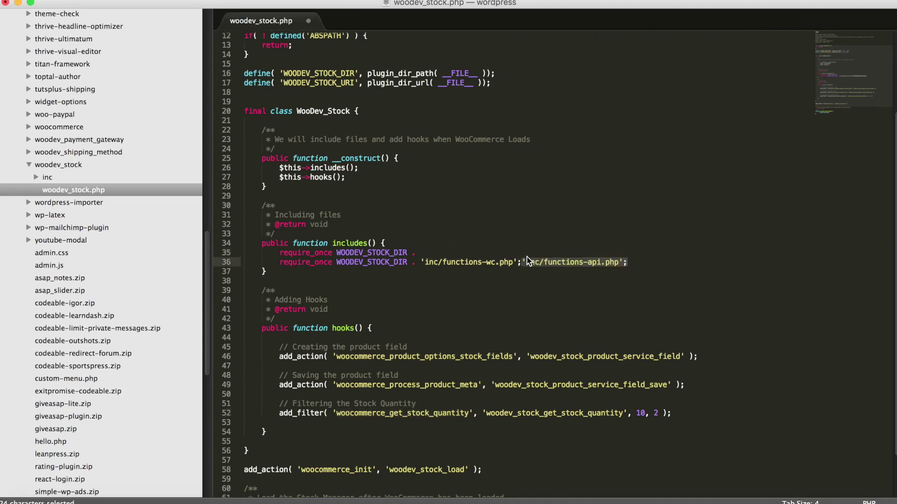
pyautogui.press('super+z')
pyautogui.press('super+z')
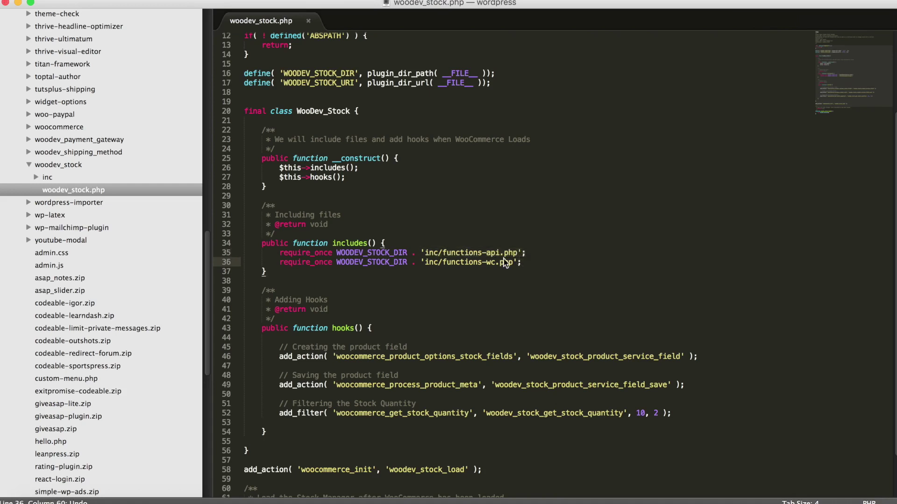